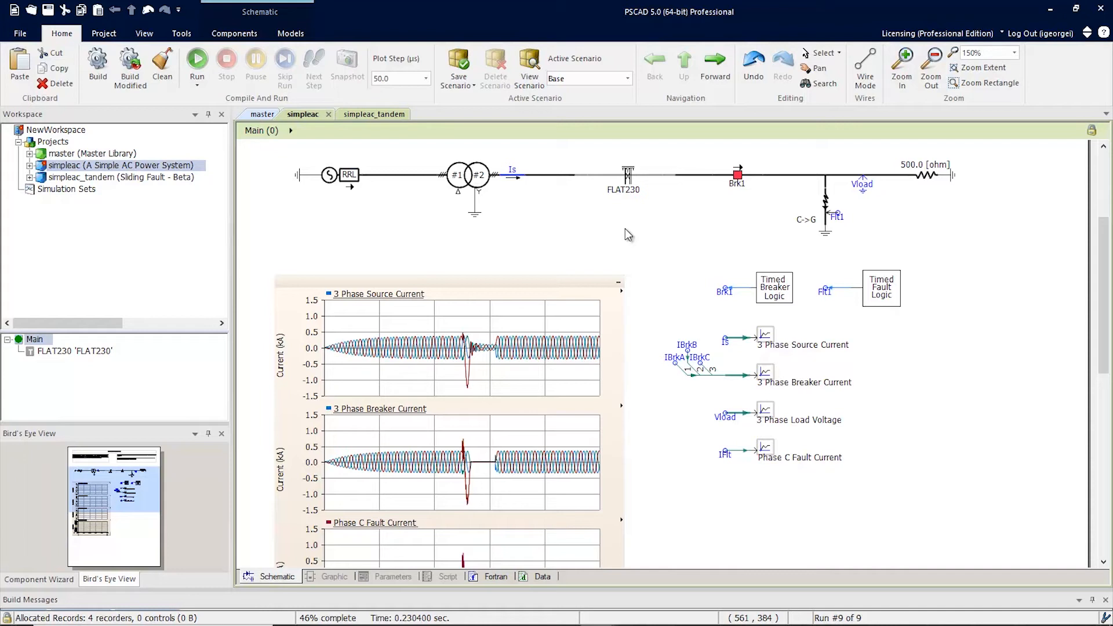
Step: Duplicate the FLAT230 transmission line and place the copy in the empty space below the circuit
{"action": "left_click", "coordinate": [629, 177]}
{"action": "left_click", "coordinate": [632, 176]}
{"action": "left_click", "coordinate": [654, 235]}
{"action": "key", "text": "ctrl+v"}
{"action": "left_click", "coordinate": [655, 234]}
Step: Delete breaker Brk1 and move the copied line and the fault into the circuit, with the fault between the two line segments
{"action": "left_click_drag", "start_coordinate": [671, 152], "coordinate": [781, 196]}
{"action": "key", "text": "Delete"}
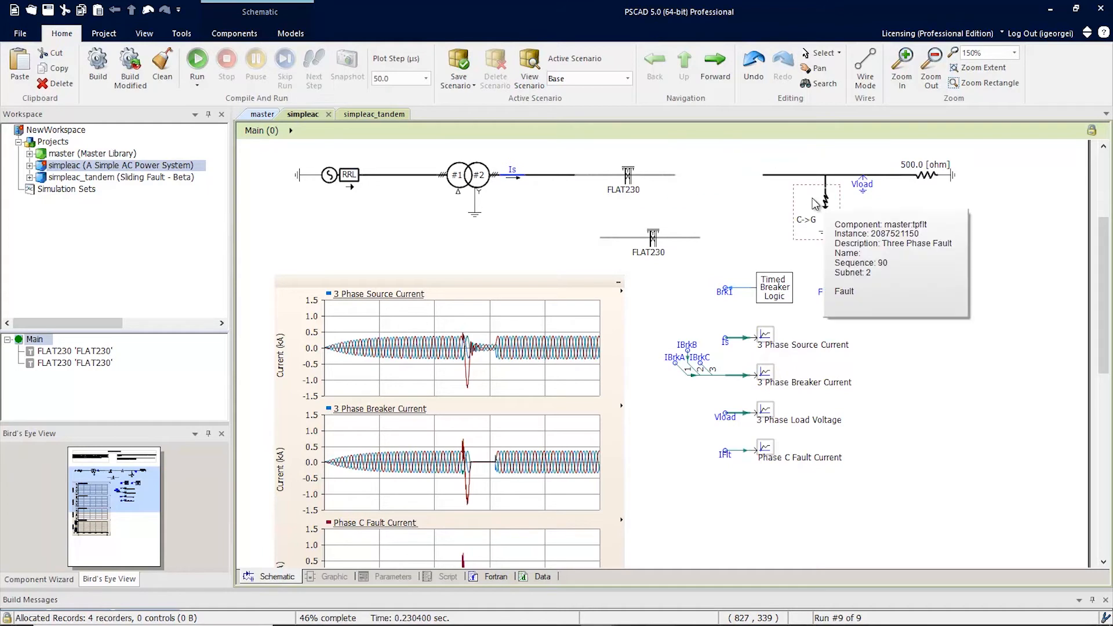
{"action": "left_click", "coordinate": [659, 232]}
{"action": "mouse_move", "coordinate": [659, 232]}
{"action": "left_mouse_down"}
{"action": "mouse_move", "coordinate": [725, 175]}
{"action": "mouse_move", "coordinate": [853, 251]}
{"action": "mouse_move", "coordinate": [759, 220]}
{"action": "mouse_move", "coordinate": [673, 221]}
{"action": "left_mouse_up"}
{"action": "left_click", "coordinate": [673, 255]}
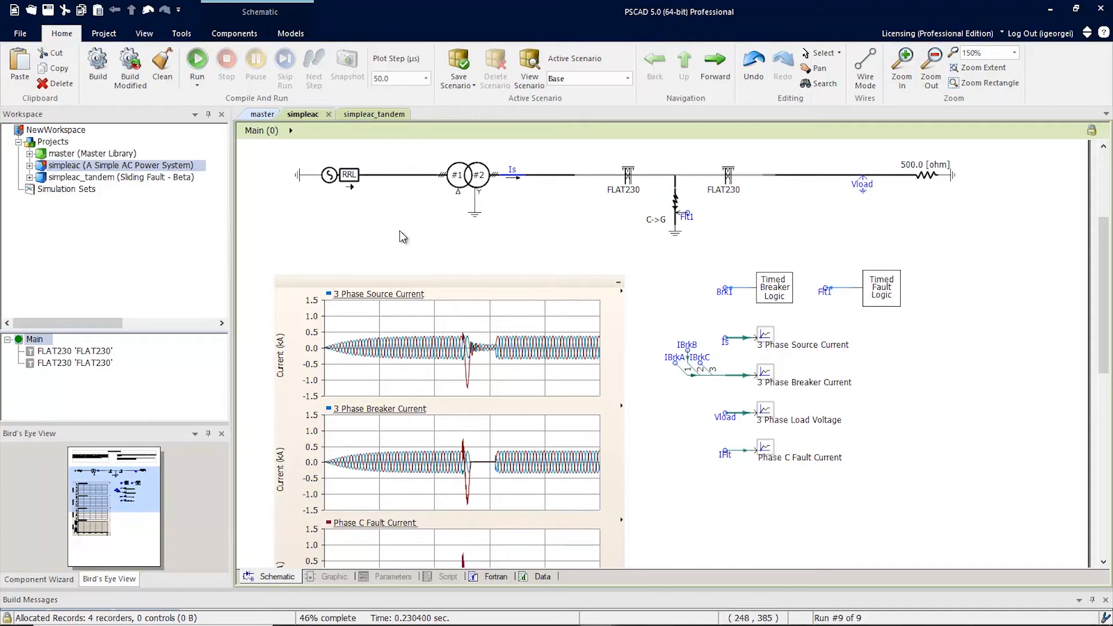
Step: Open the simpleac_tandem project and review the sliding-fault tandem configuration of line FLAT230b, including its segment link, without changing it
{"action": "left_click", "coordinate": [100, 181]}
{"action": "double_click", "coordinate": [101, 181]}
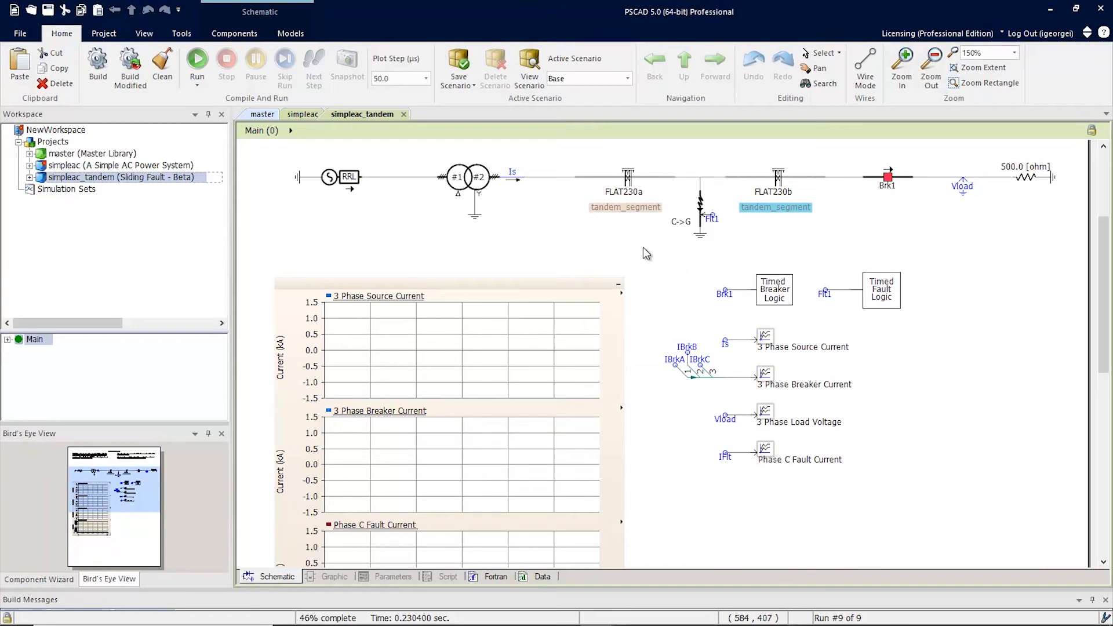
{"action": "left_click", "coordinate": [776, 190]}
{"action": "right_click", "coordinate": [776, 191]}
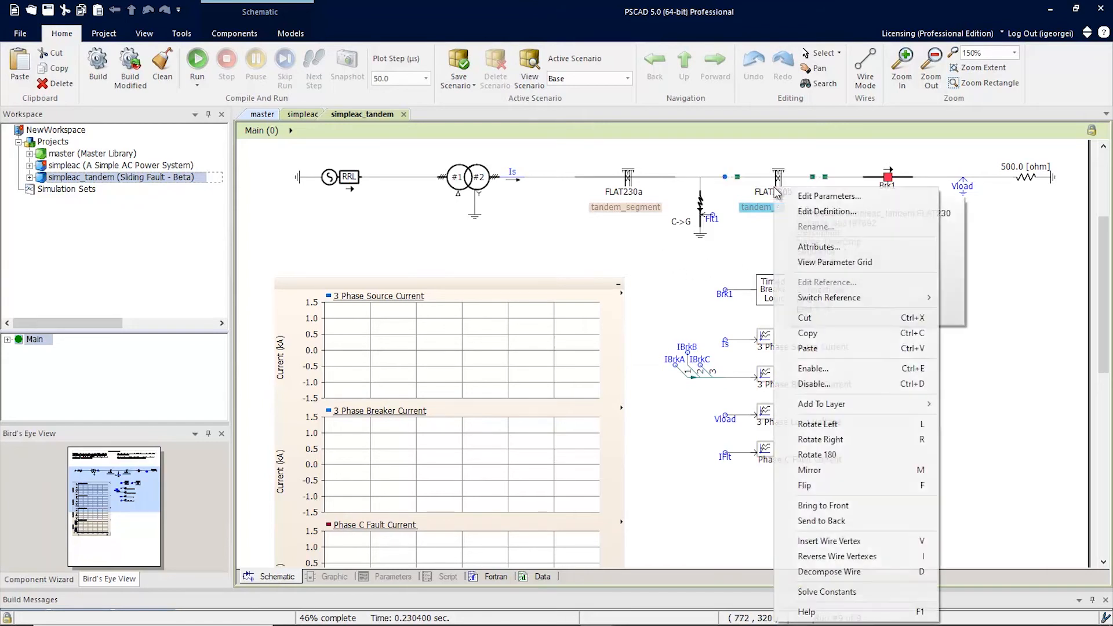
{"action": "left_click", "coordinate": [790, 198]}
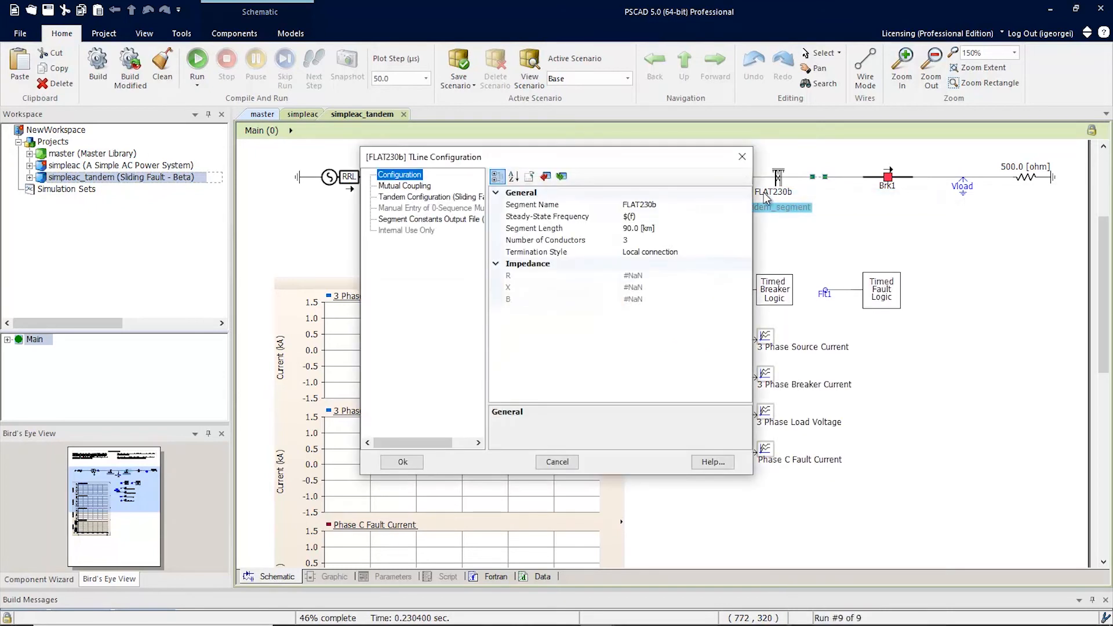
{"action": "left_click", "coordinate": [444, 197]}
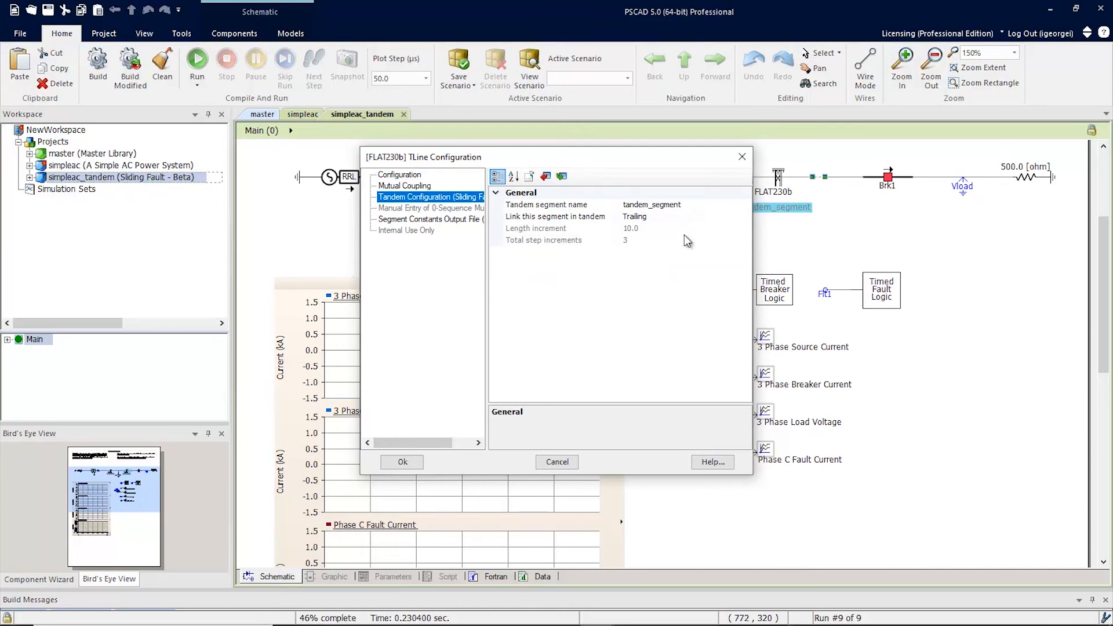
{"action": "left_click", "coordinate": [671, 216]}
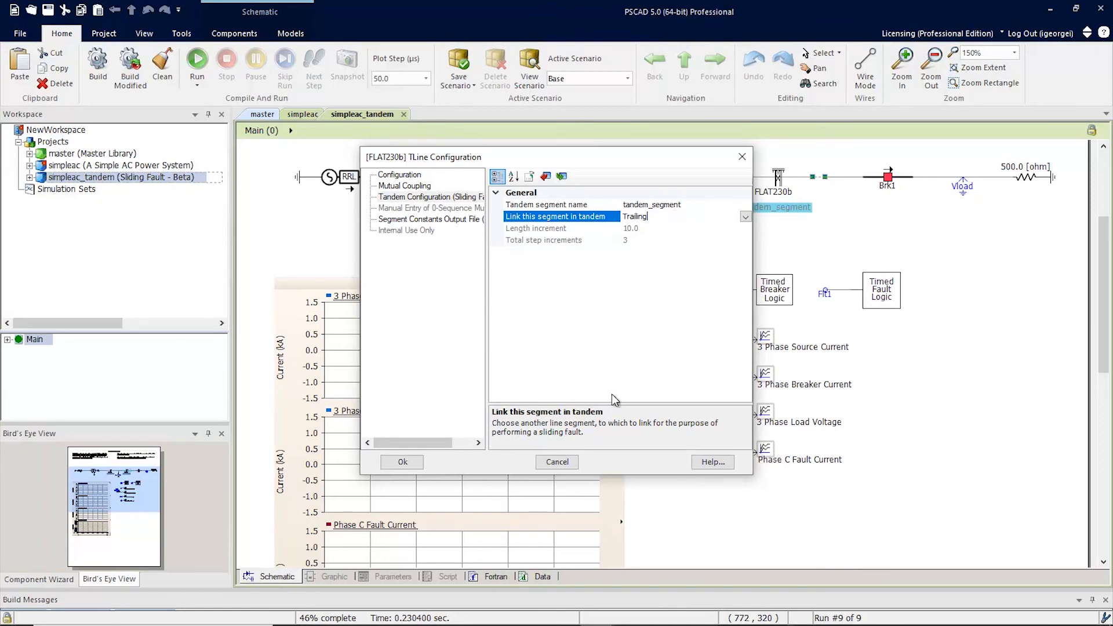
{"action": "left_click", "coordinate": [571, 461]}
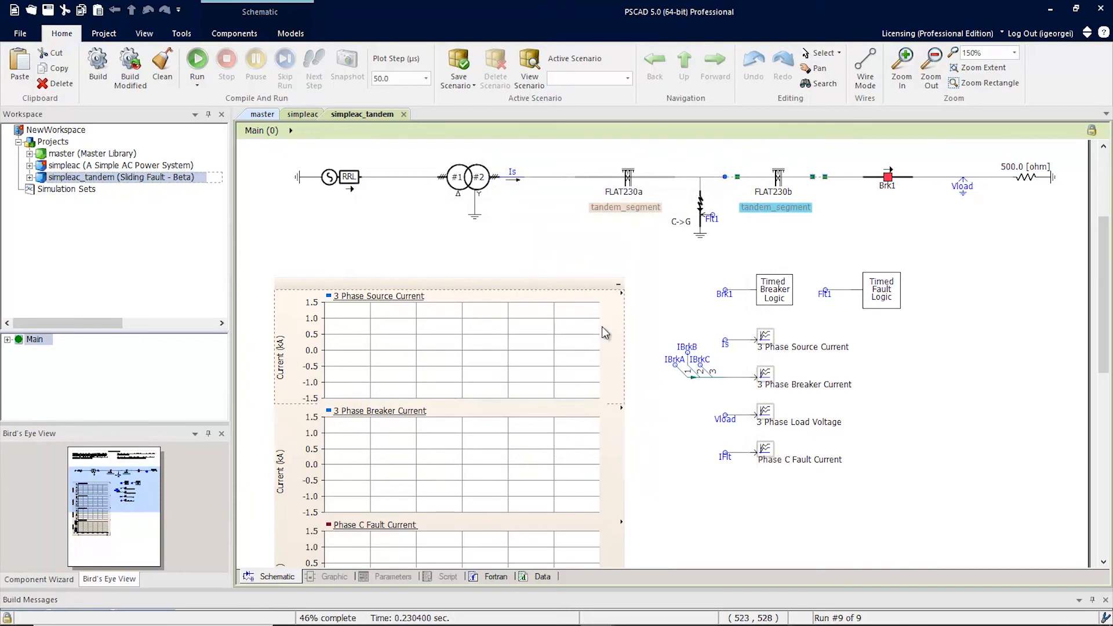
Step: Review the tandem configuration of line FLAT230a, covering segment link, tandem segment name, length increment and total step increments, without changing it
{"action": "right_click", "coordinate": [647, 179]}
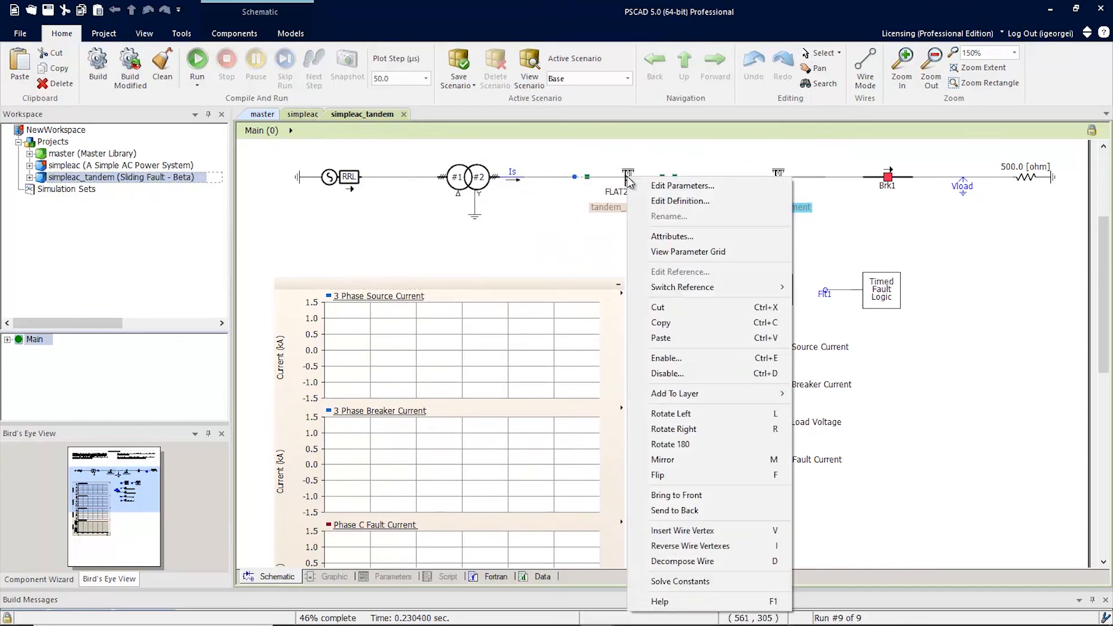
{"action": "left_click", "coordinate": [650, 183]}
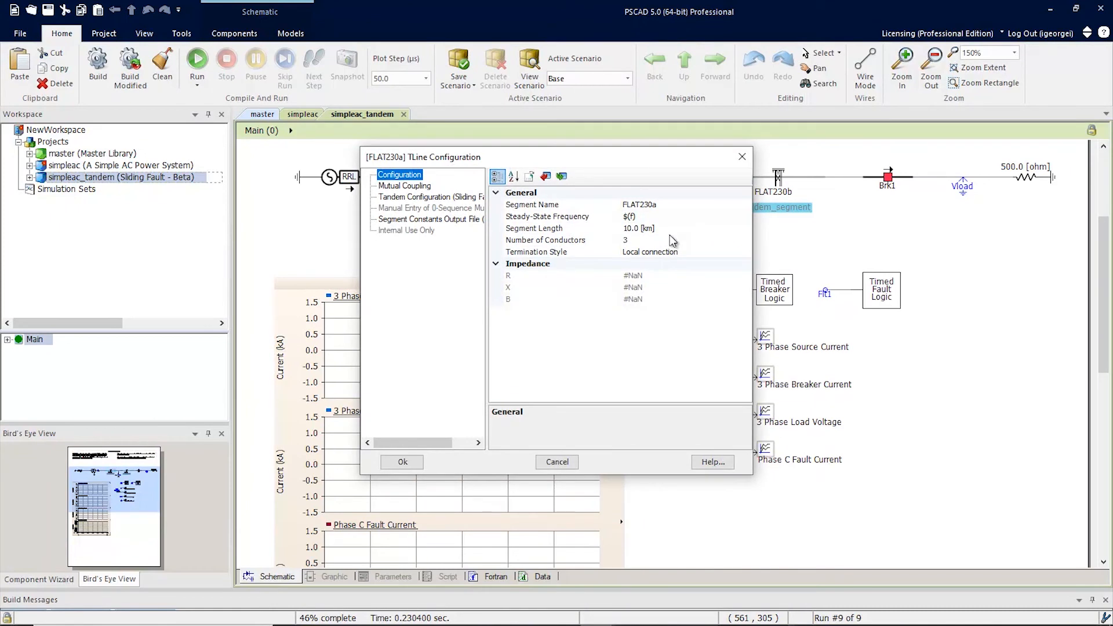
{"action": "left_click", "coordinate": [431, 197]}
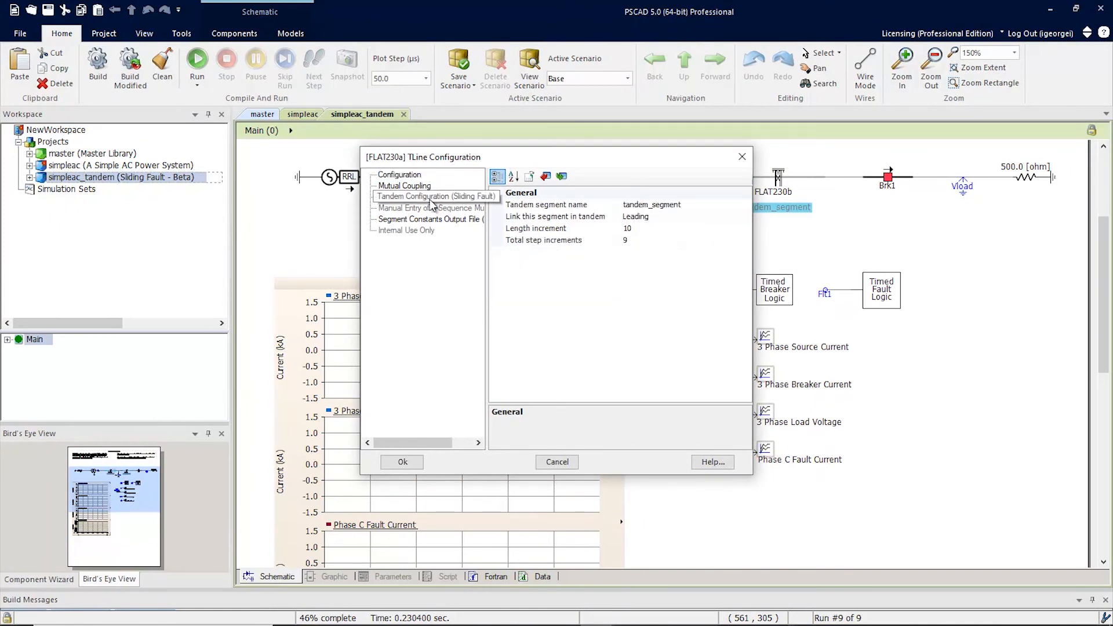
{"action": "left_click", "coordinate": [695, 217]}
{"action": "left_click", "coordinate": [713, 205]}
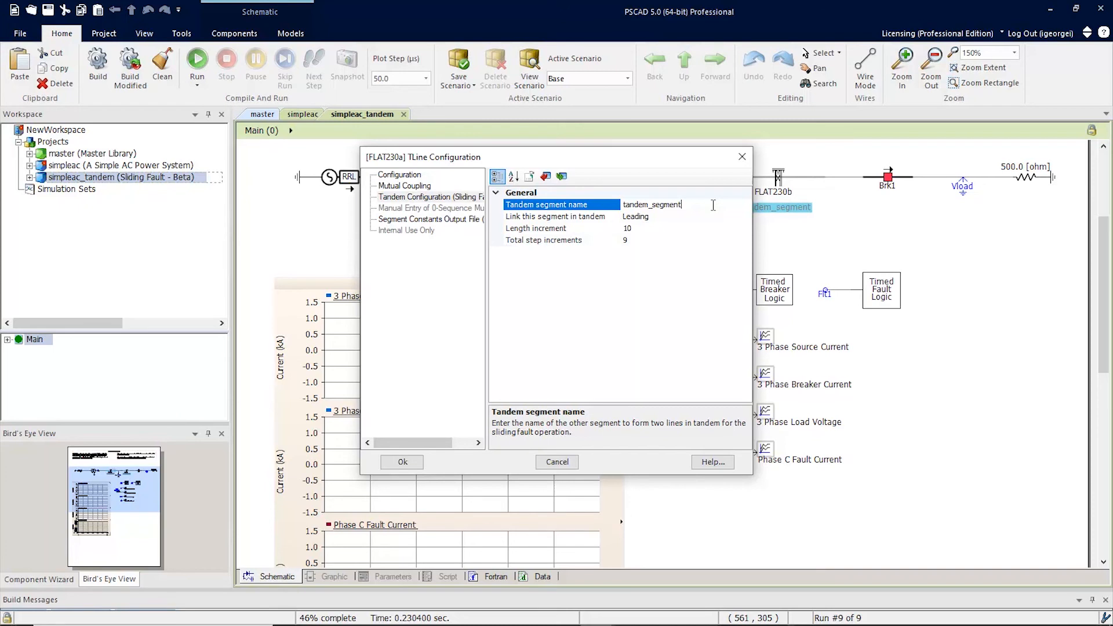
{"action": "left_click", "coordinate": [683, 230]}
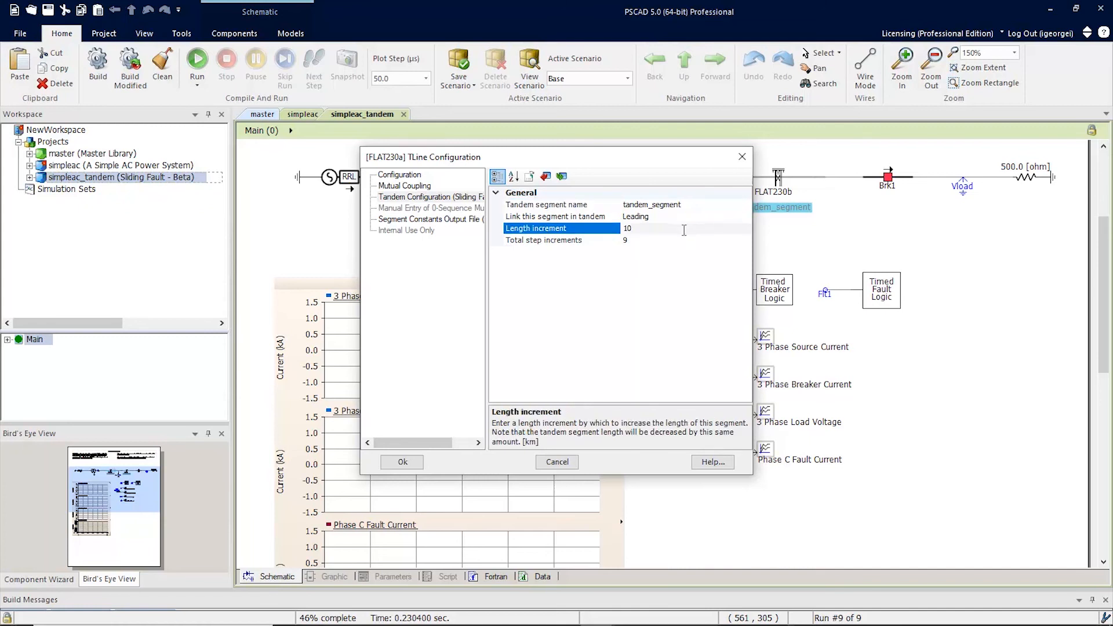
{"action": "left_click", "coordinate": [682, 240]}
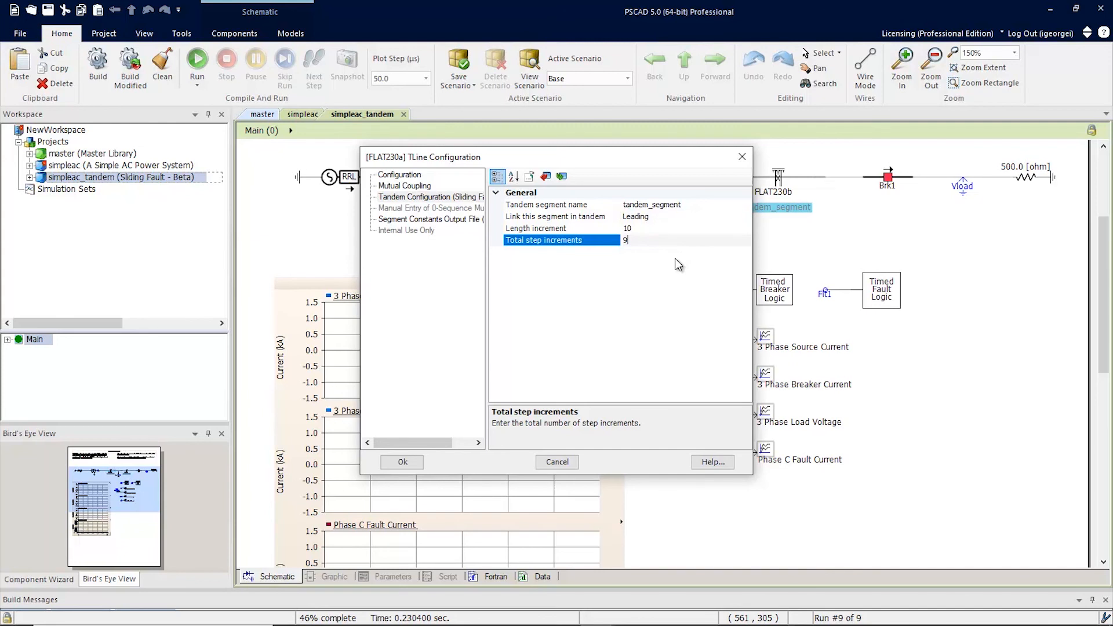
{"action": "left_click", "coordinate": [565, 465]}
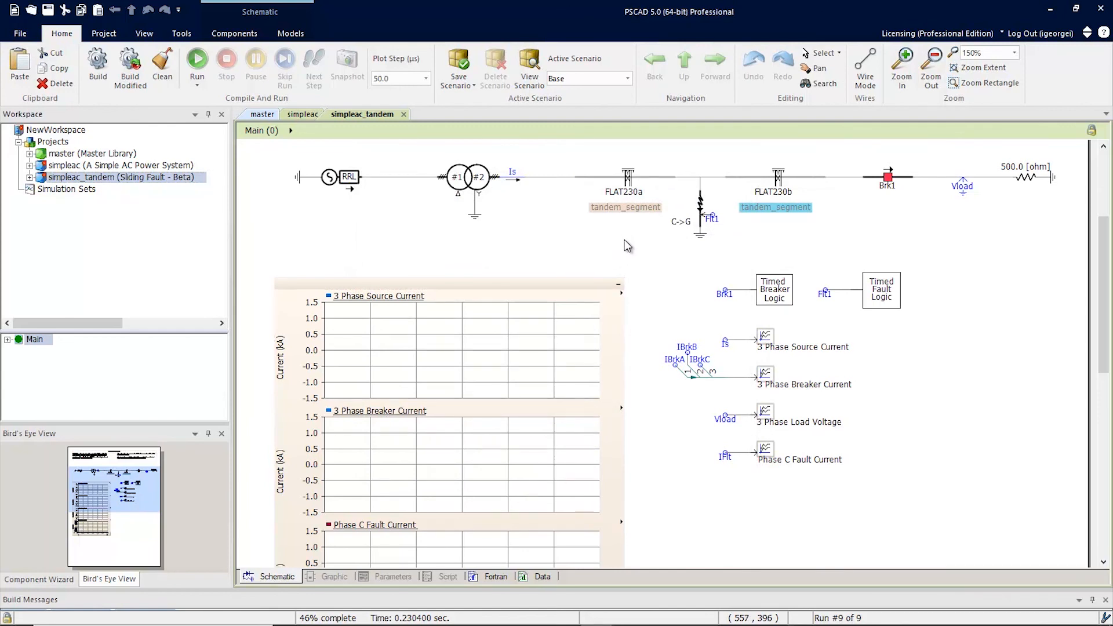
Step: Check the number of runs in the simpleac_tandem project's runtime settings, accept them and run the simulation
{"action": "right_click", "coordinate": [100, 176]}
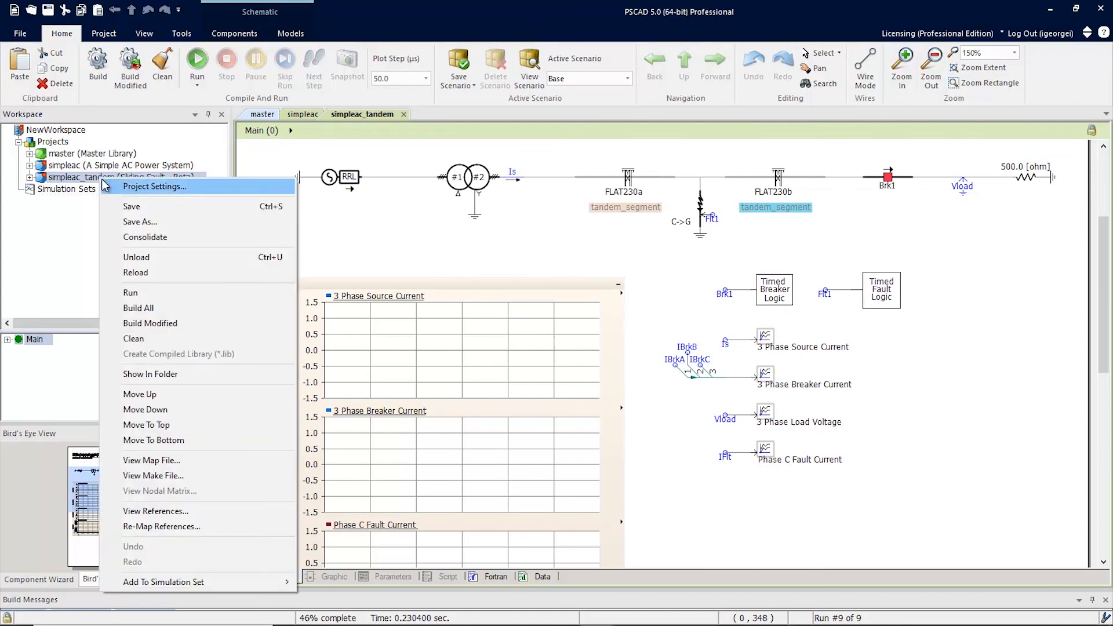
{"action": "left_click", "coordinate": [127, 183]}
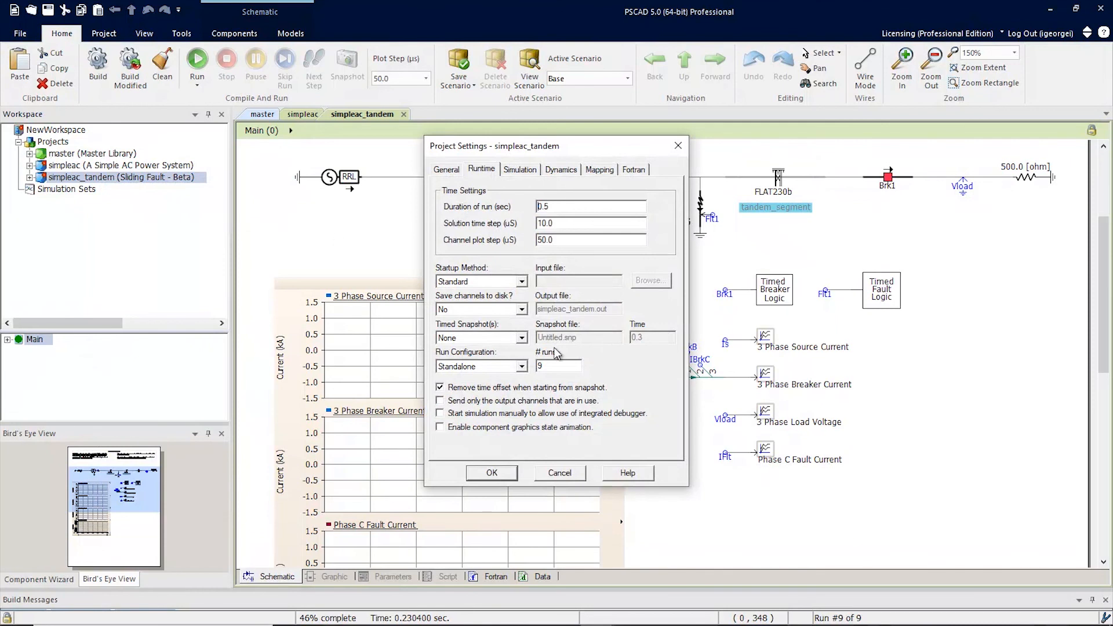
{"action": "left_click_drag", "start_coordinate": [560, 366], "coordinate": [514, 365]}
{"action": "left_click", "coordinate": [506, 475]}
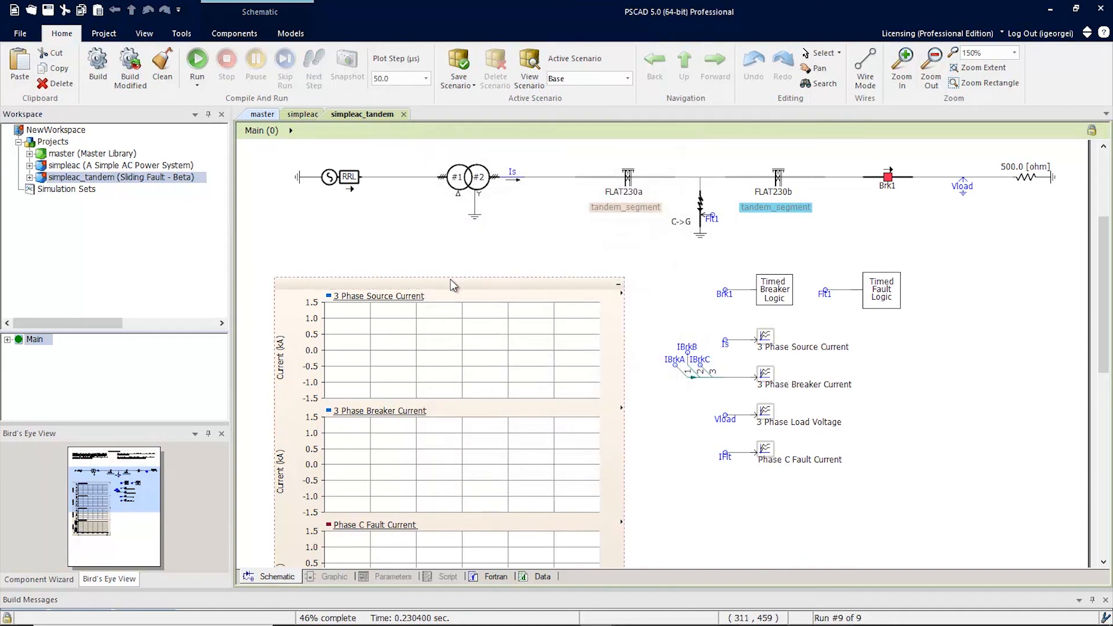
{"action": "left_click", "coordinate": [197, 58]}
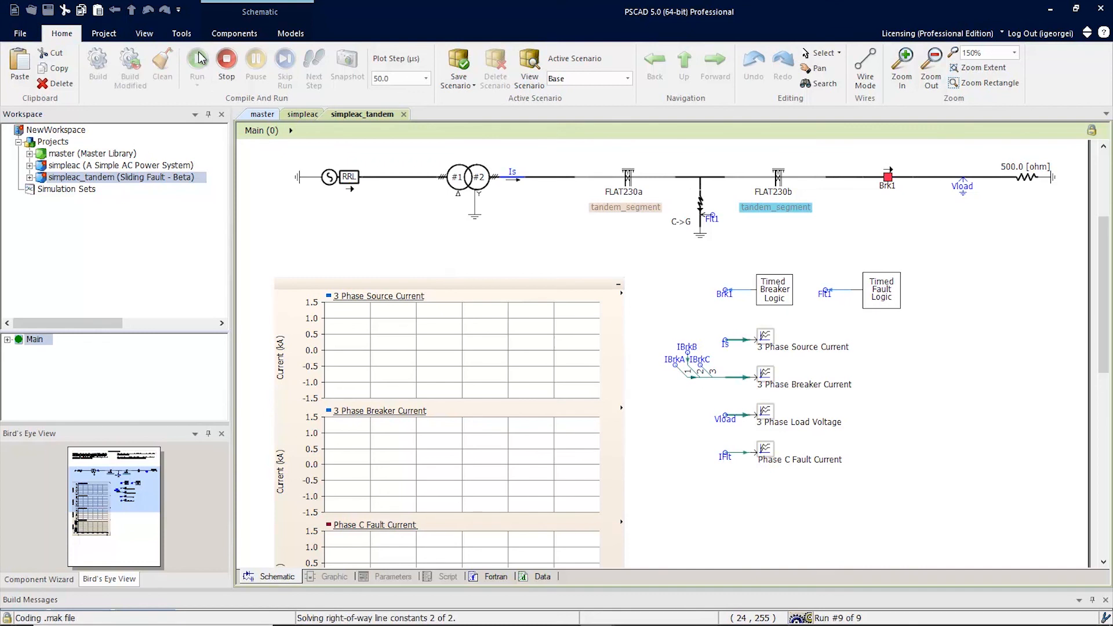